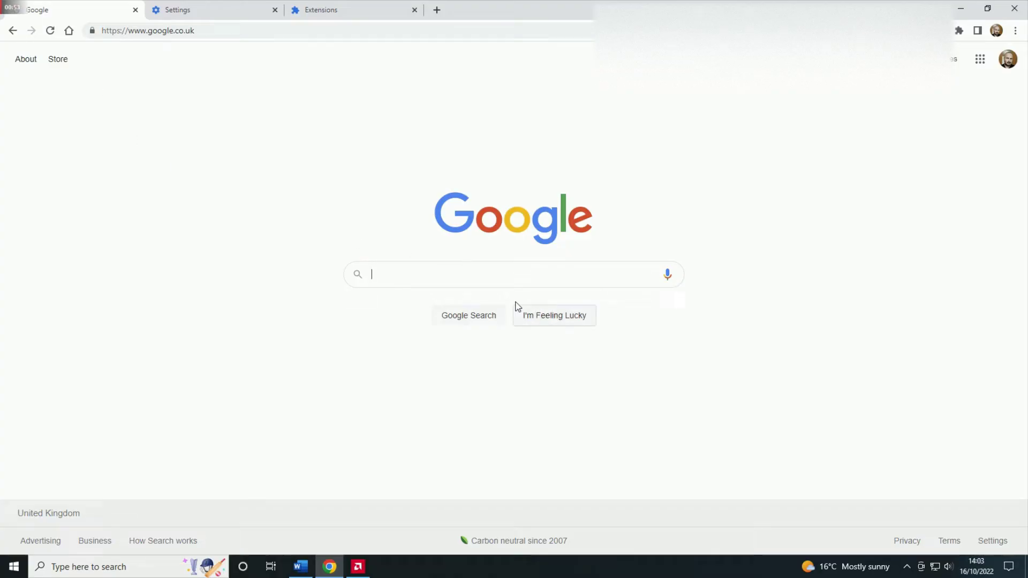
Reach the Chrome Web Store from a 'google extensions' search and search it for 'ublock origin'.
left_click(499, 276)
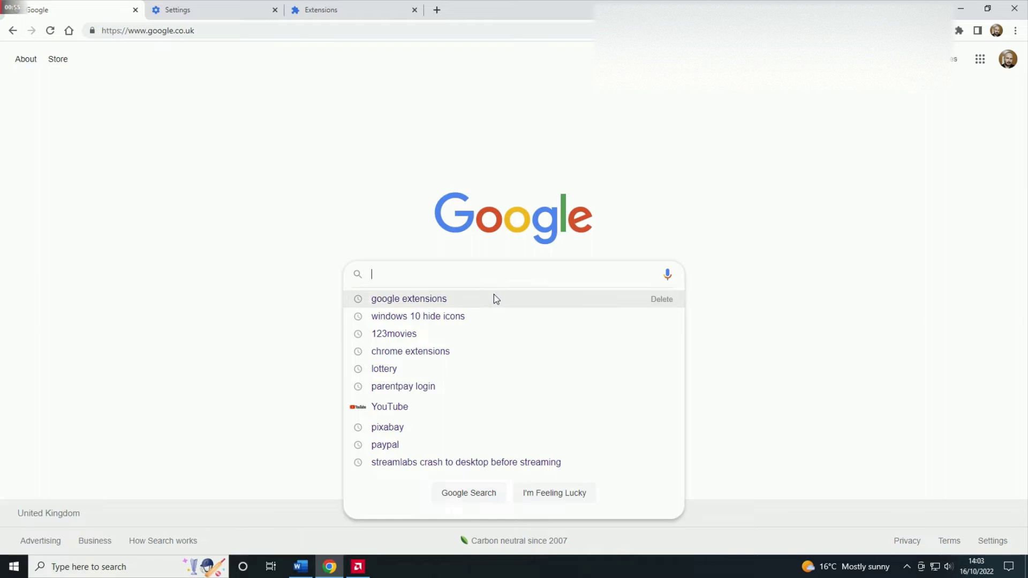
left_click(494, 295)
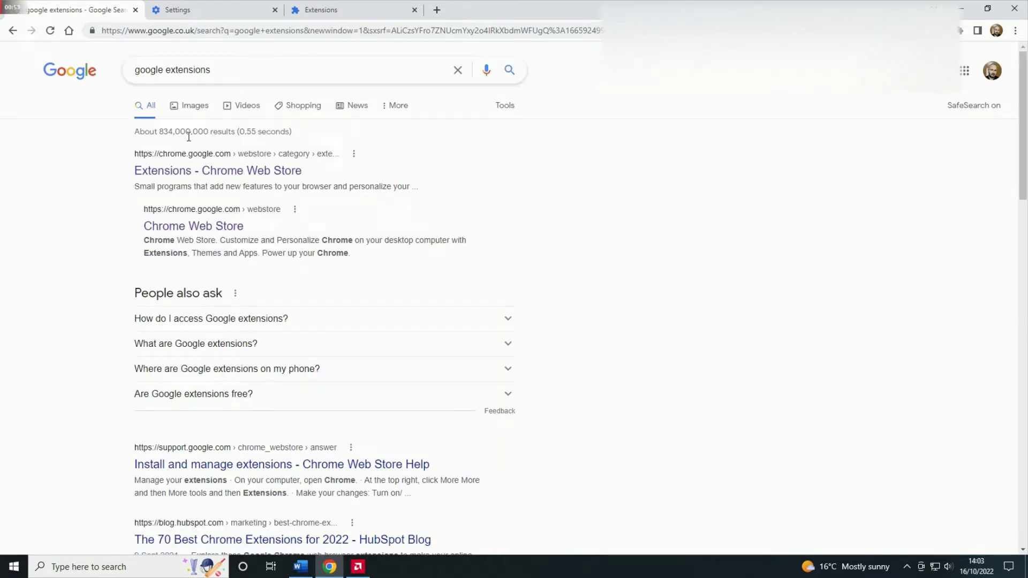
left_click(268, 173)
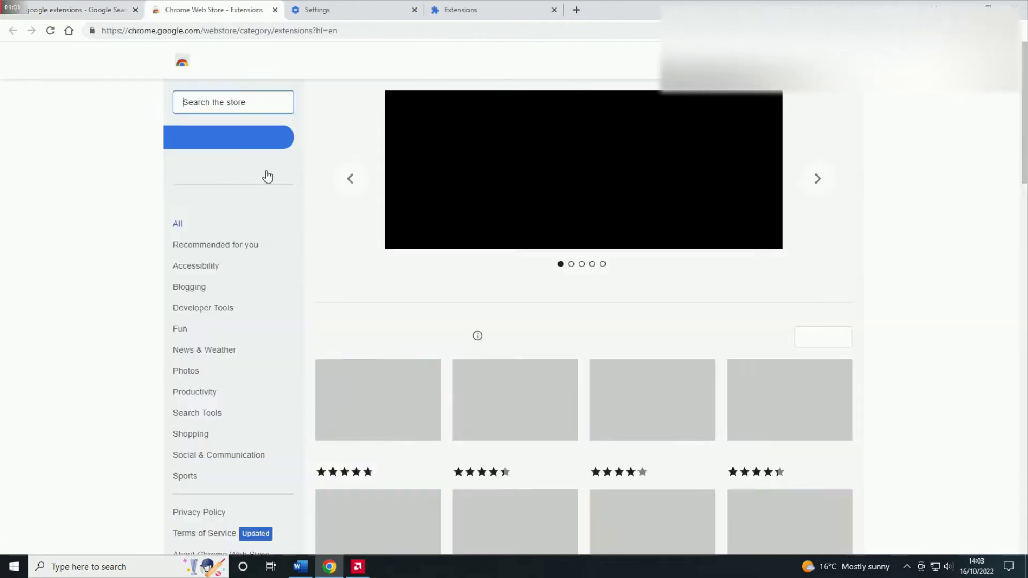
left_click(246, 100)
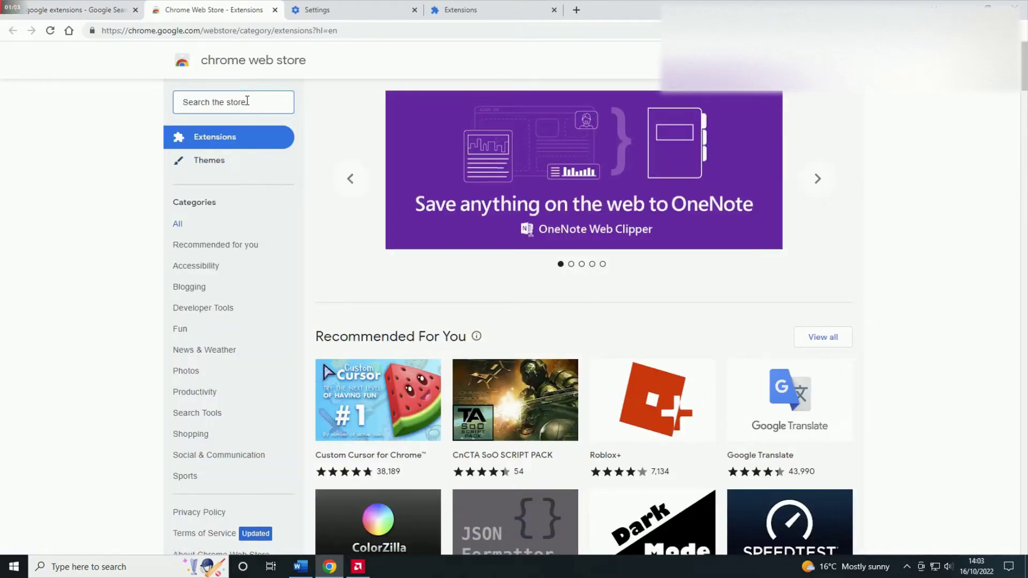
type("u")
type("block")
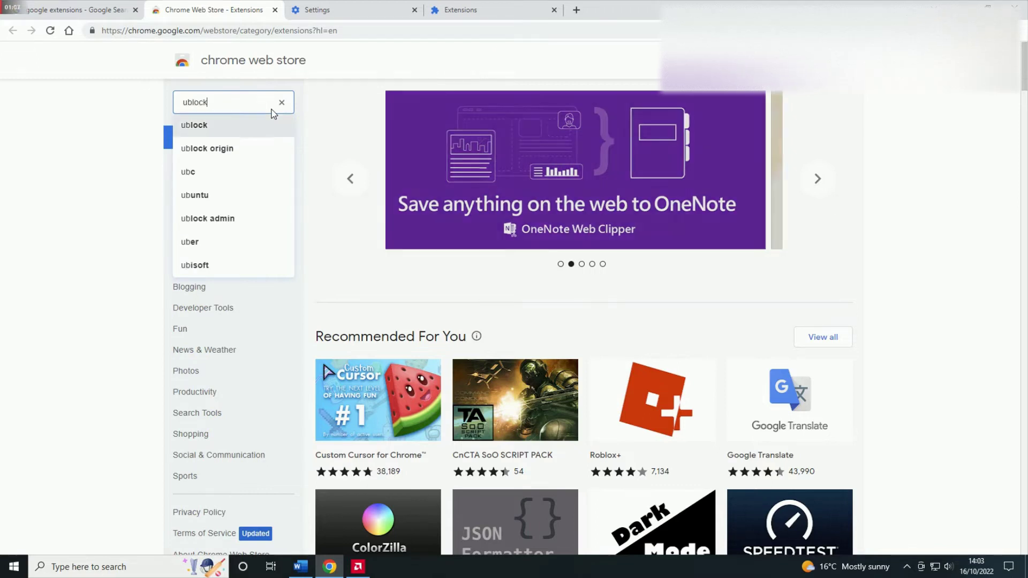
type(" origin")
key("Return")
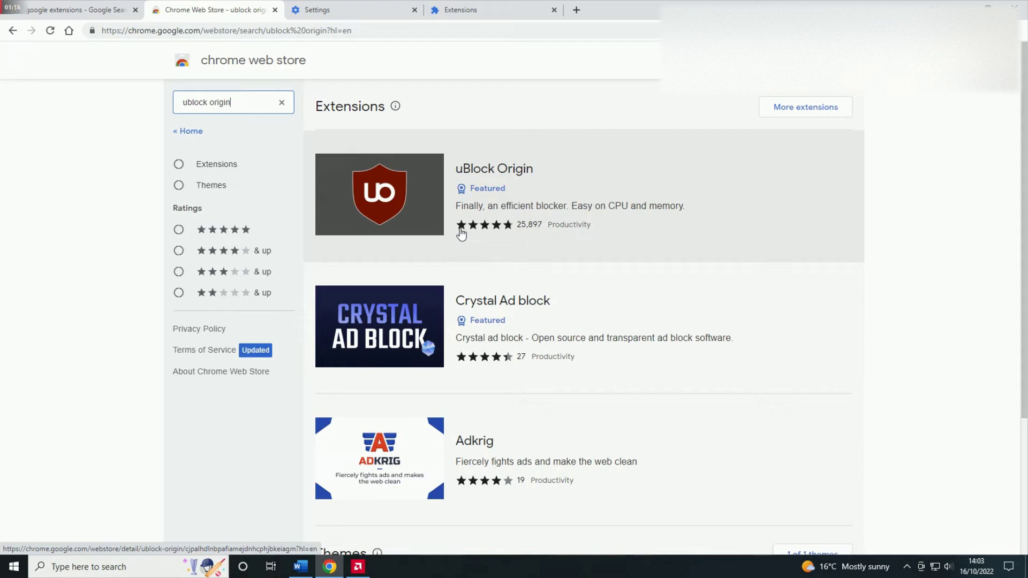
Add uBlock Origin to Chrome from its store page, confirming the Add extension dialog.
left_click(424, 182)
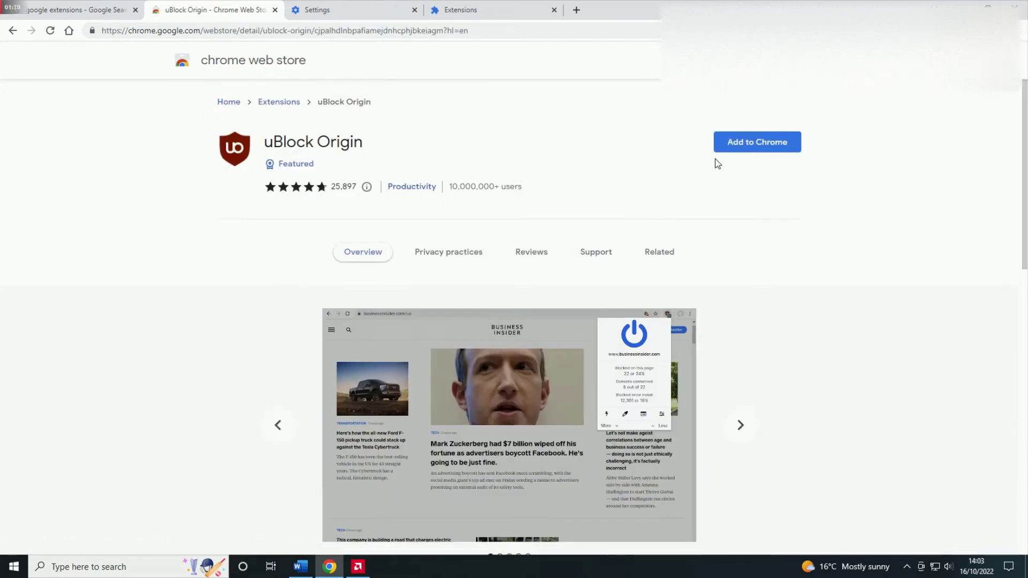
left_click(795, 151)
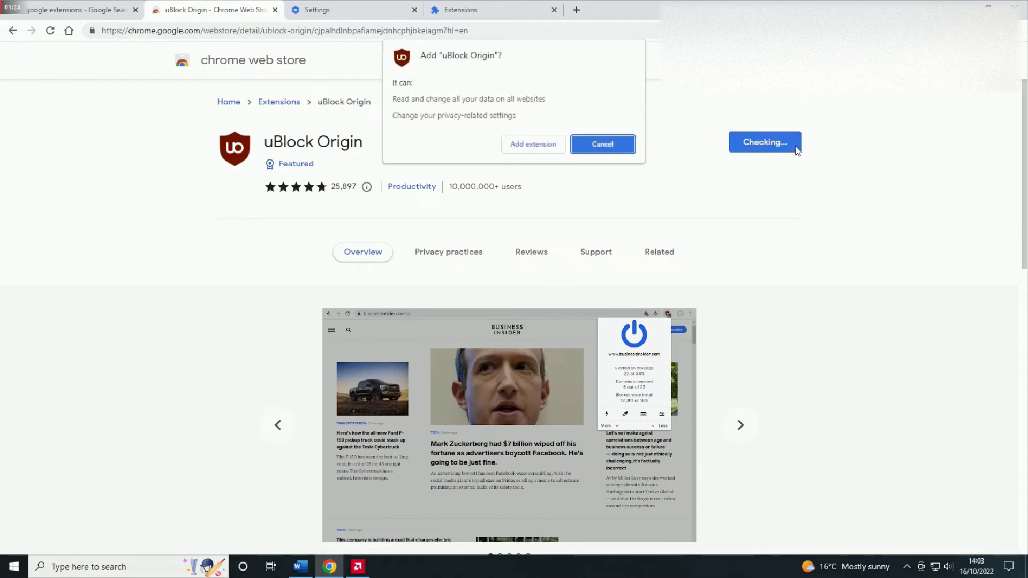
left_click(540, 149)
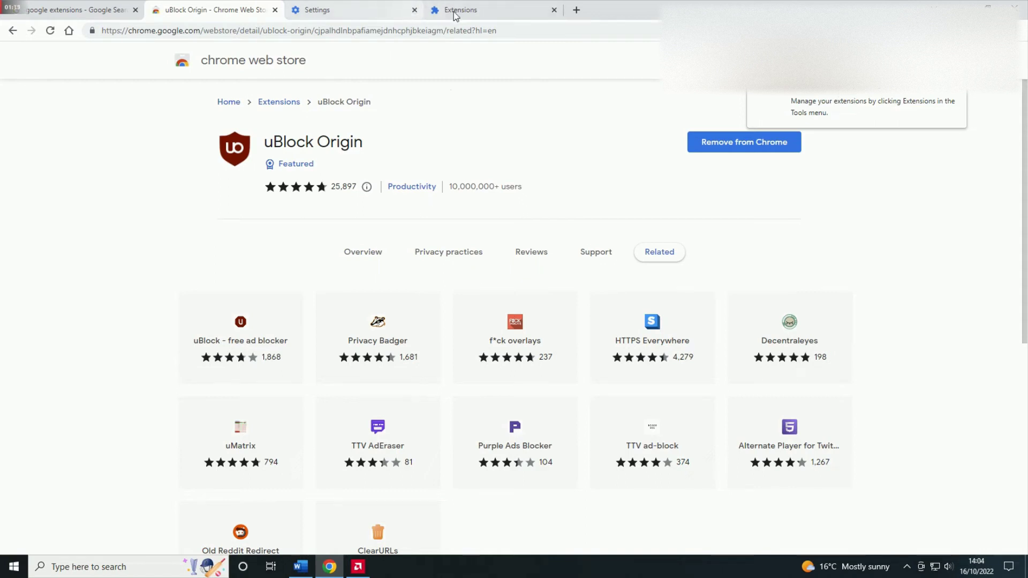
Close the old Extensions, Settings and store tabs and return to the Google homepage.
left_click(553, 11)
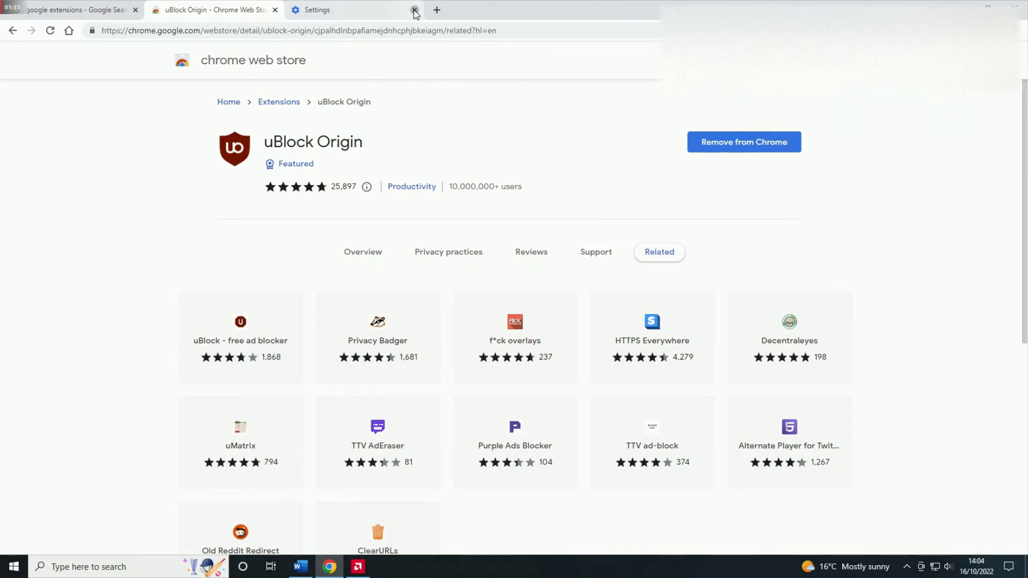
left_click(414, 9)
left_click(275, 10)
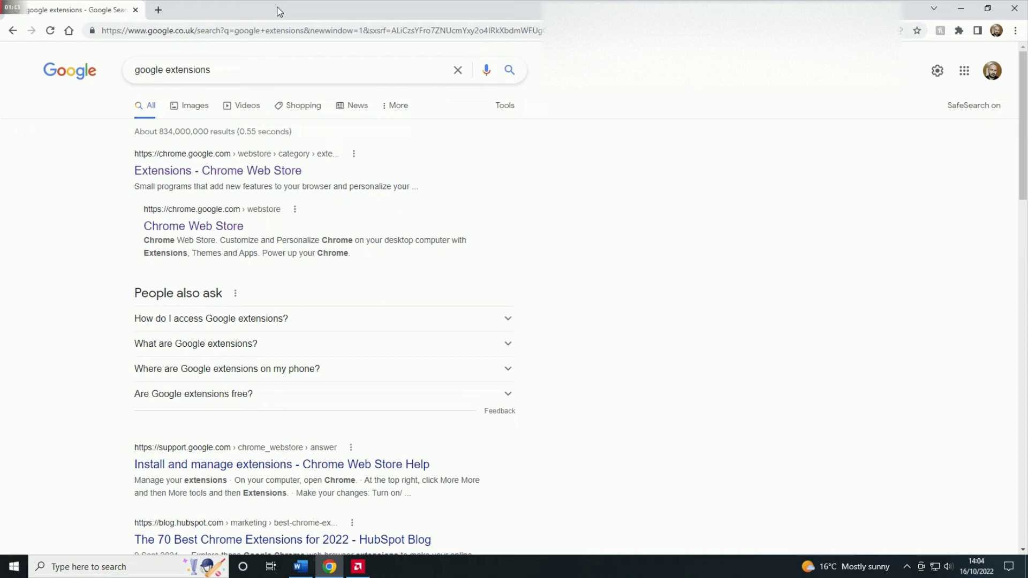
left_click(69, 33)
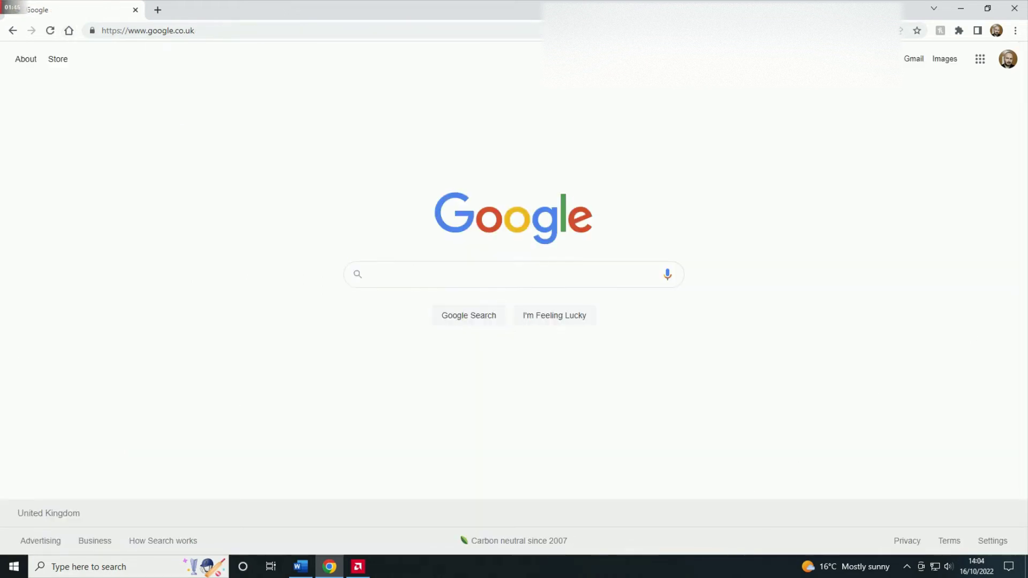
Reach Chrome's Extensions page via the three-dot menu and Settings sidebar.
left_click(1014, 31)
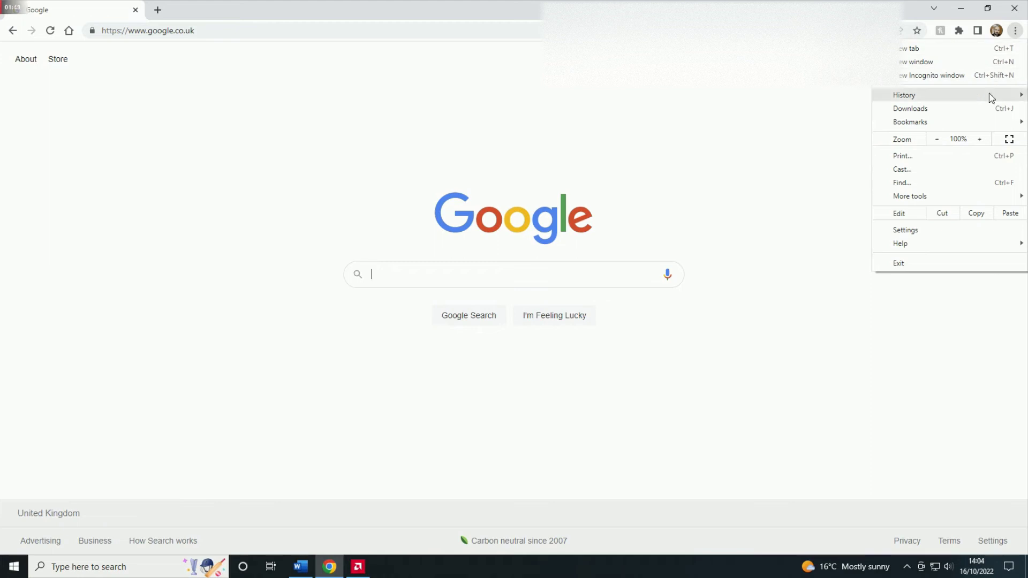
left_click(920, 230)
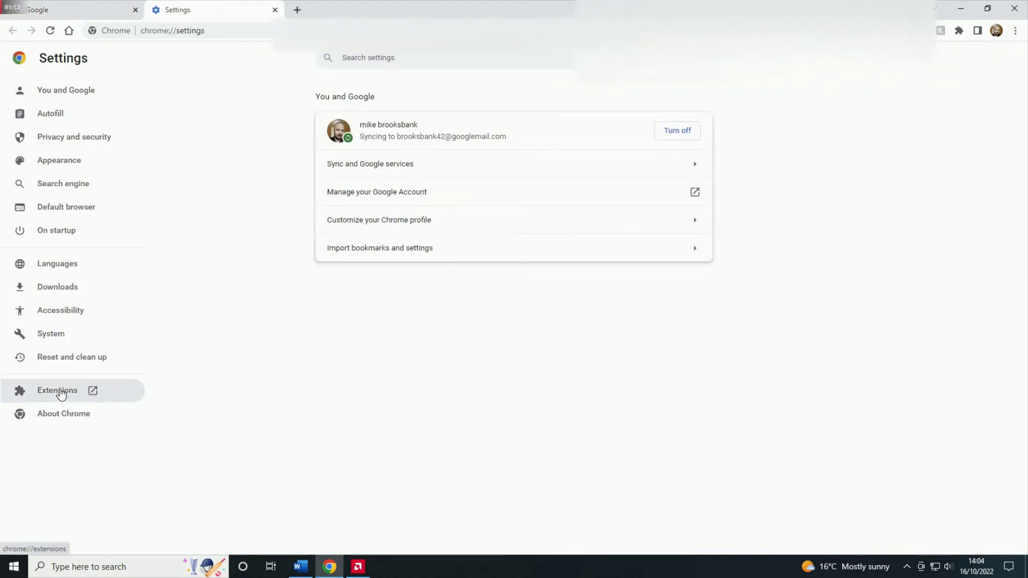
left_click(60, 393)
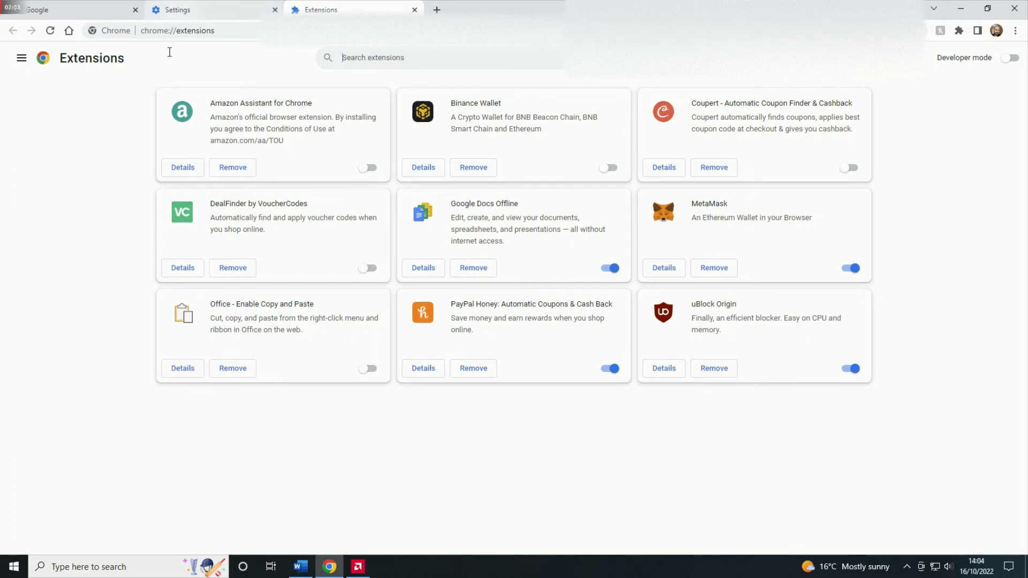
left_click(303, 570)
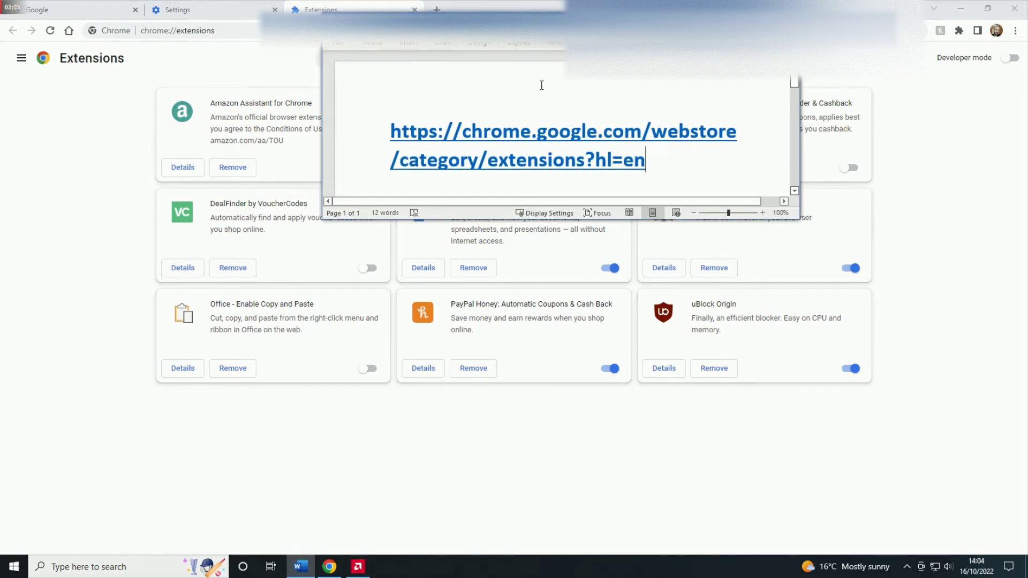
scroll(580, 131, "down", 2)
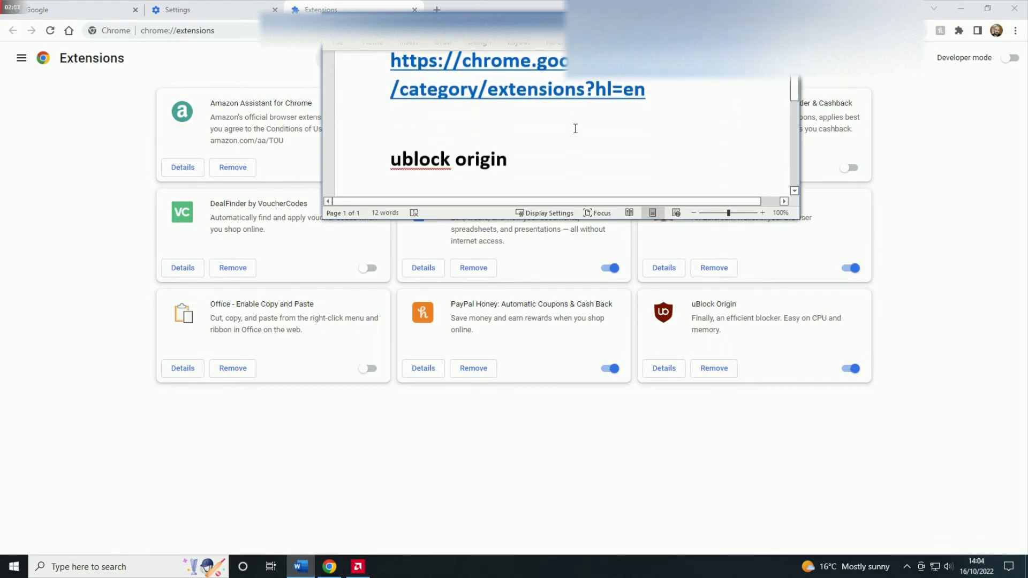
scroll(568, 128, "down", 2)
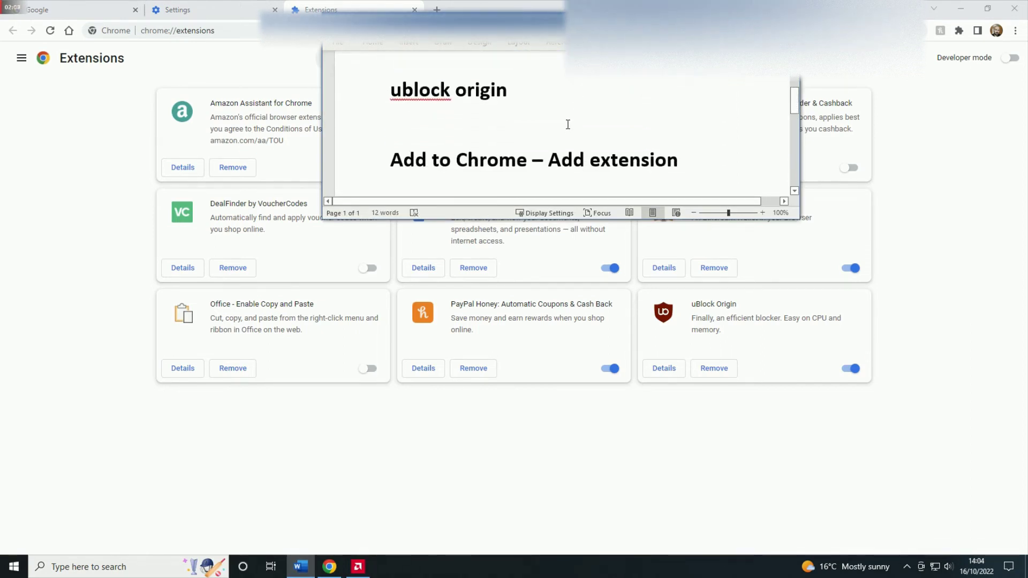
scroll(565, 122, "down", 2)
scroll(565, 123, "down", 1)
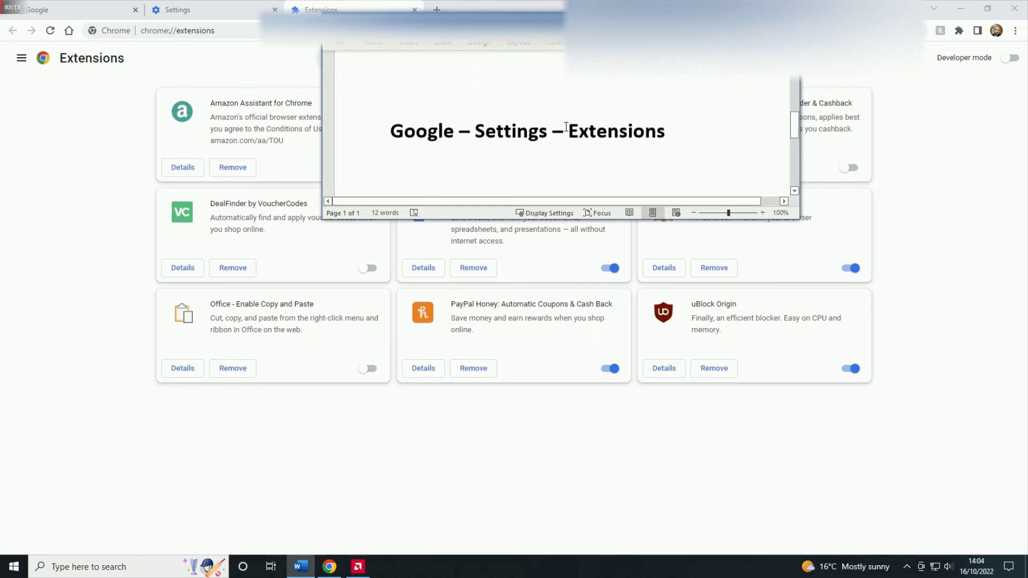
scroll(565, 125, "down", 1)
scroll(565, 125, "down", 1)
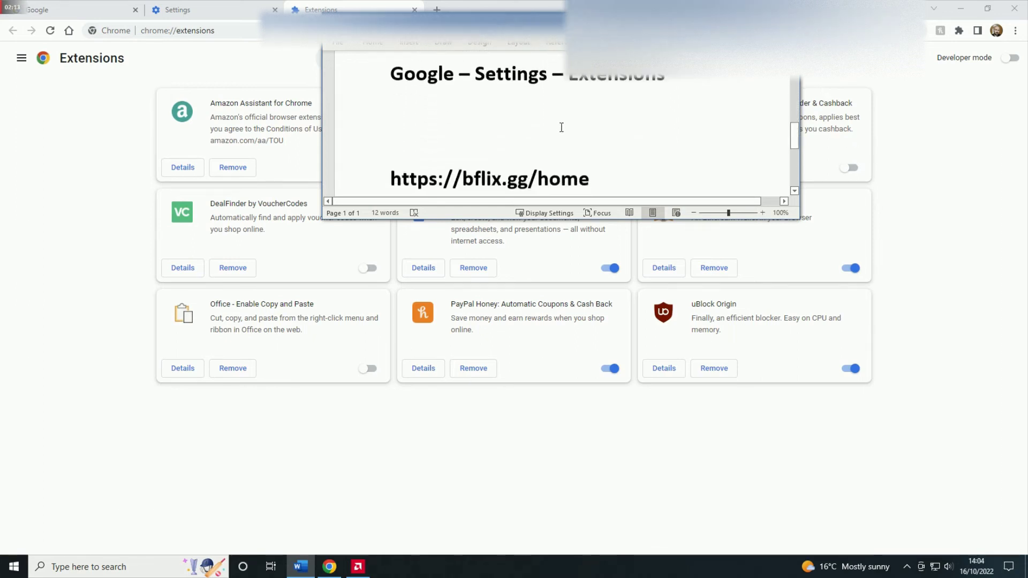
scroll(563, 125, "down", 1)
left_click_drag(599, 89, 401, 92)
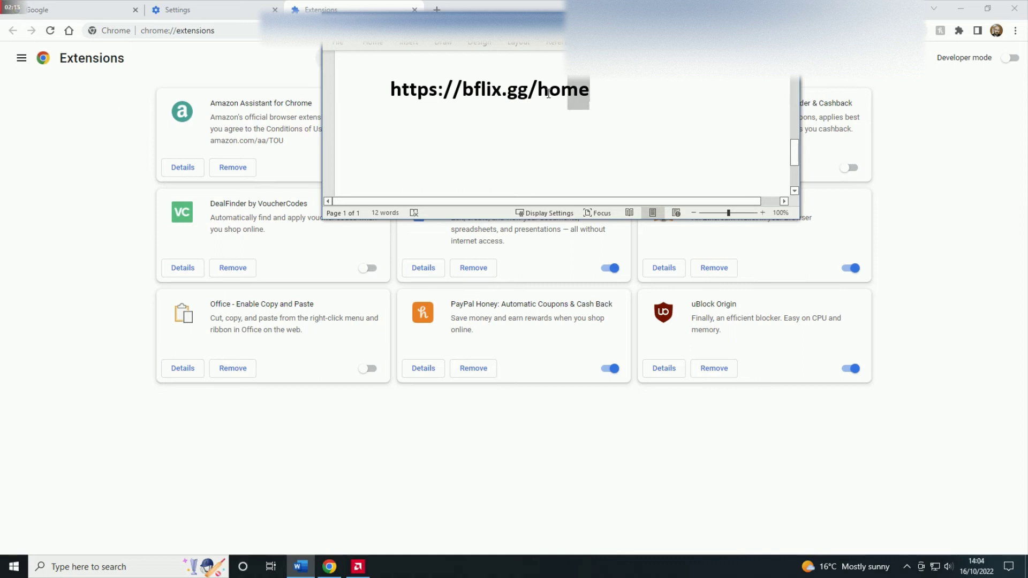
right_click(403, 93)
left_click(456, 159)
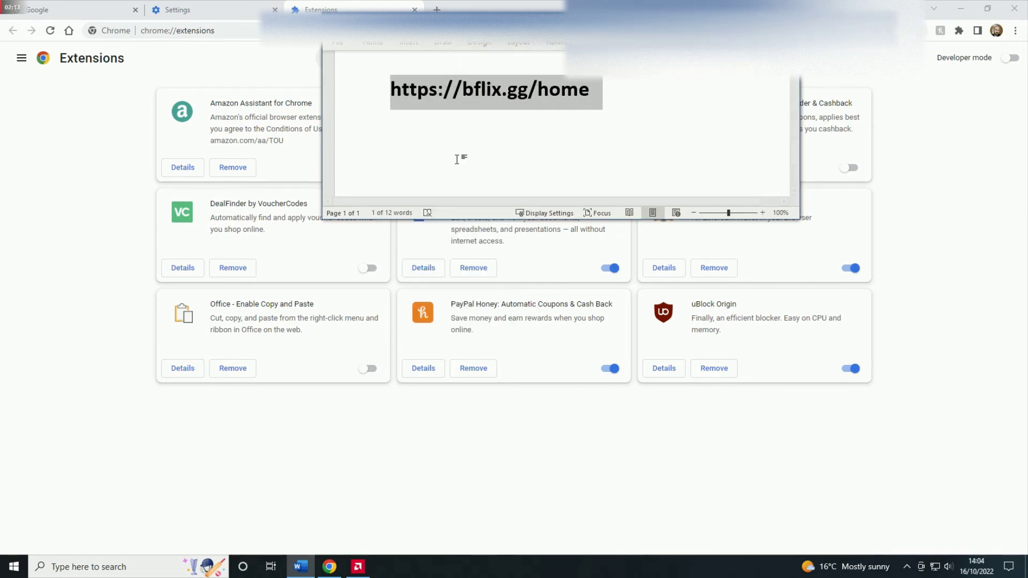
Return to Chrome and close the Extensions and Settings tabs.
left_click(239, 73)
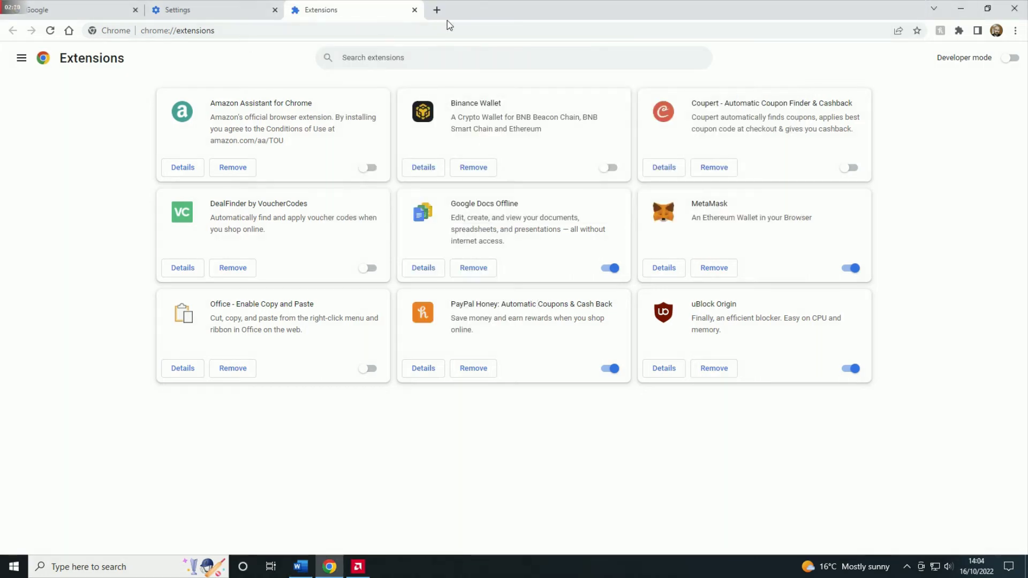
left_click(414, 9)
left_click(275, 11)
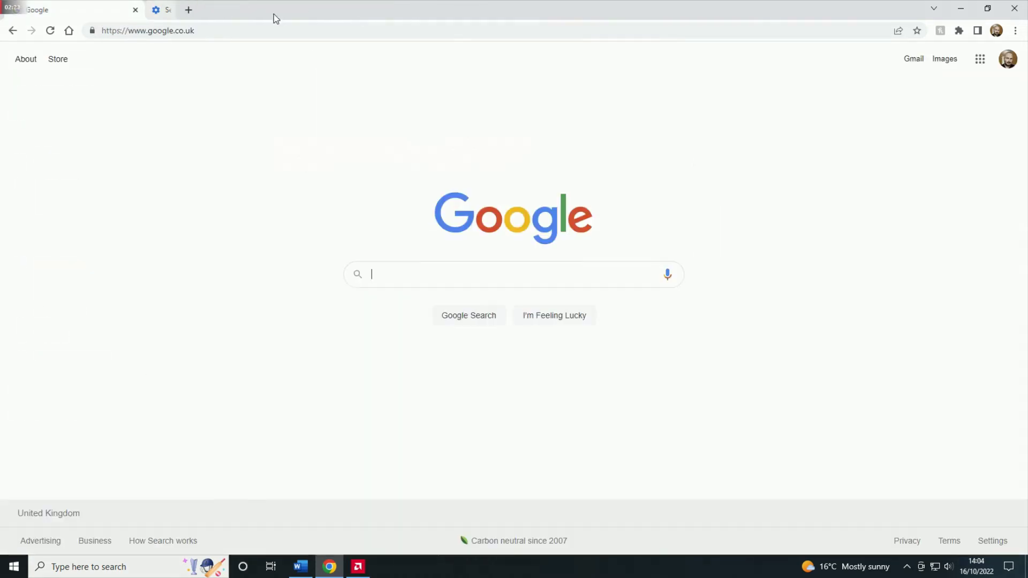
left_click(226, 34)
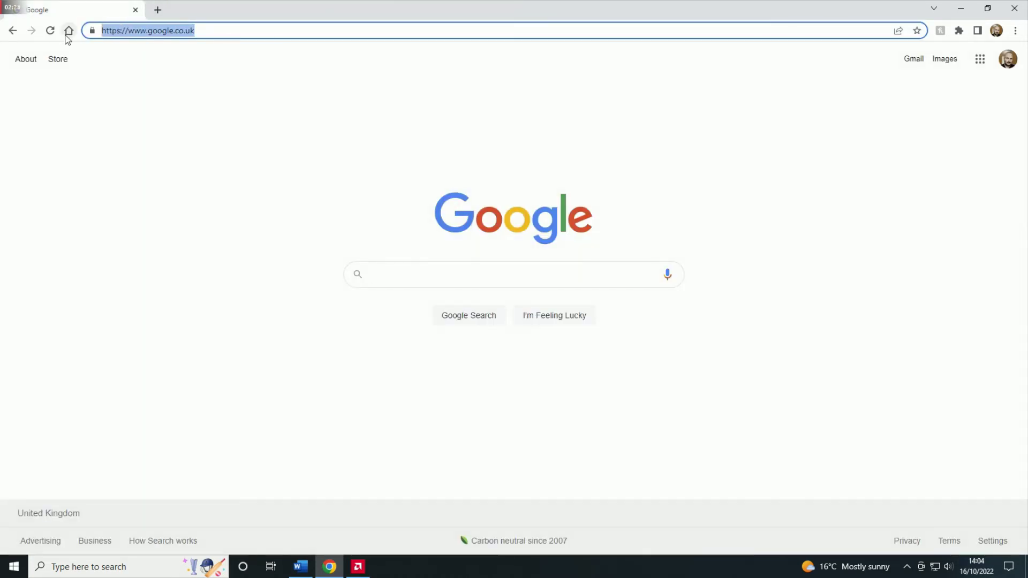
key("BackSpace")
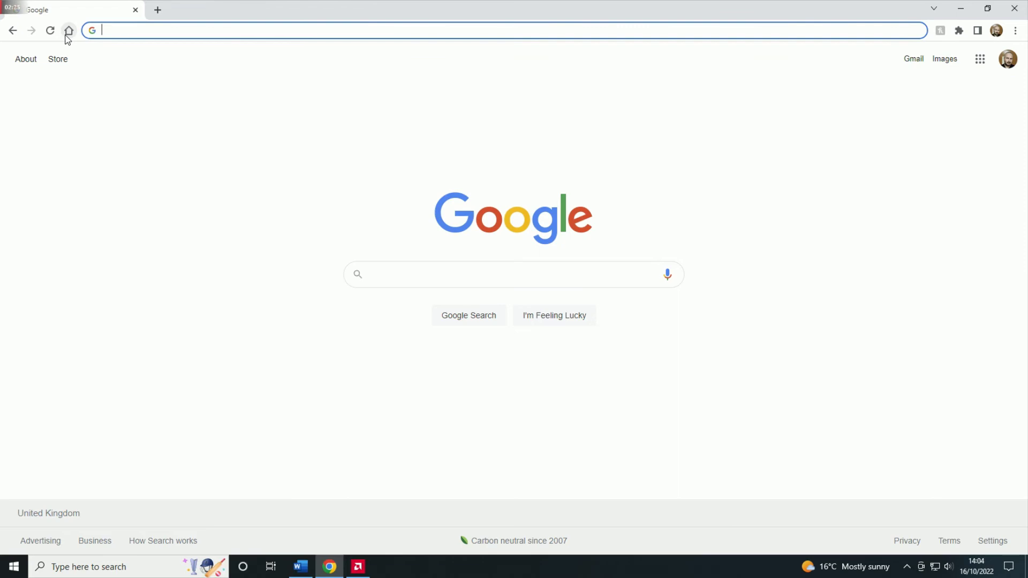
key("ctrl+v")
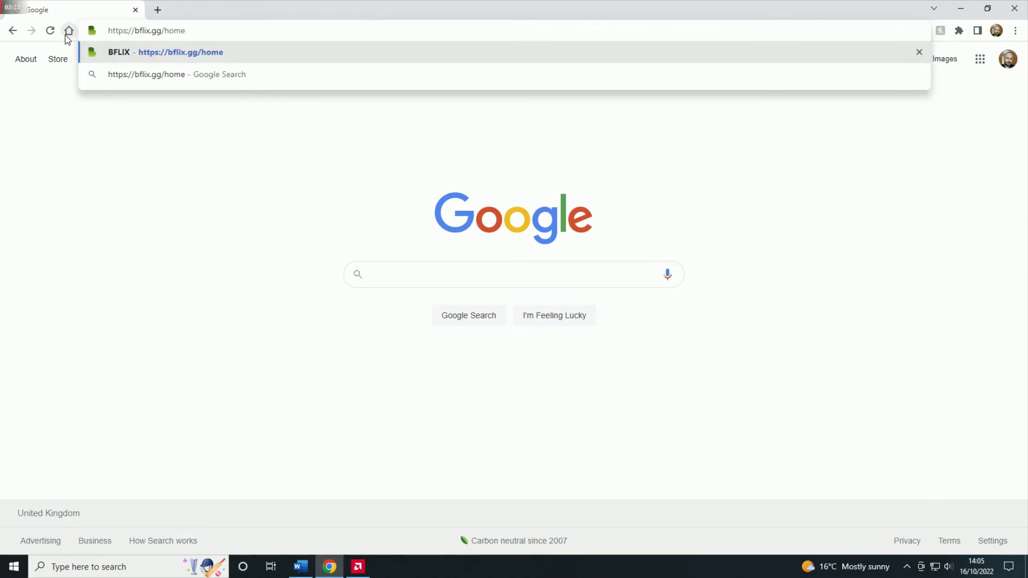
key("Return")
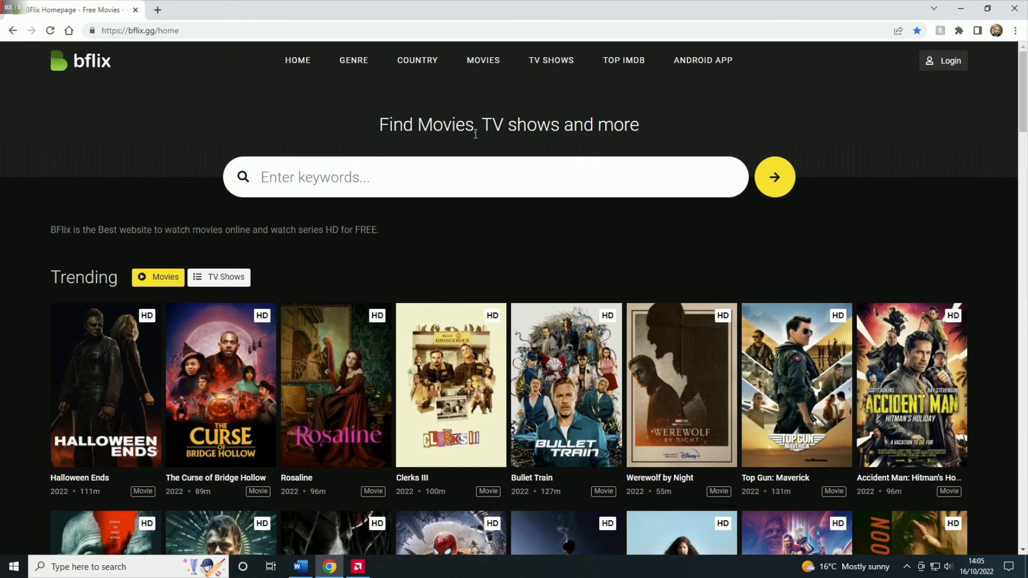
left_click(300, 64)
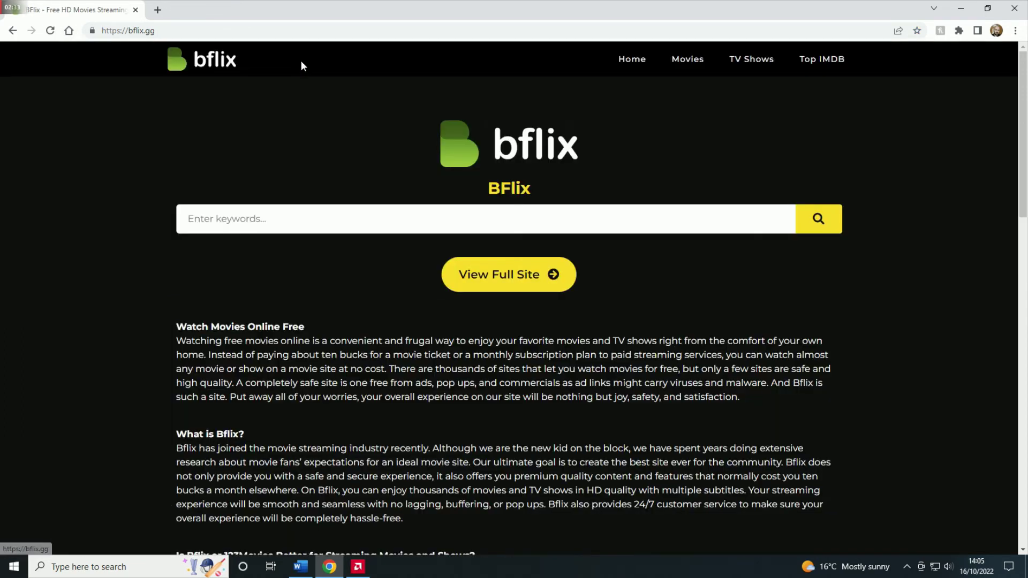
scroll(293, 176, "down", 3)
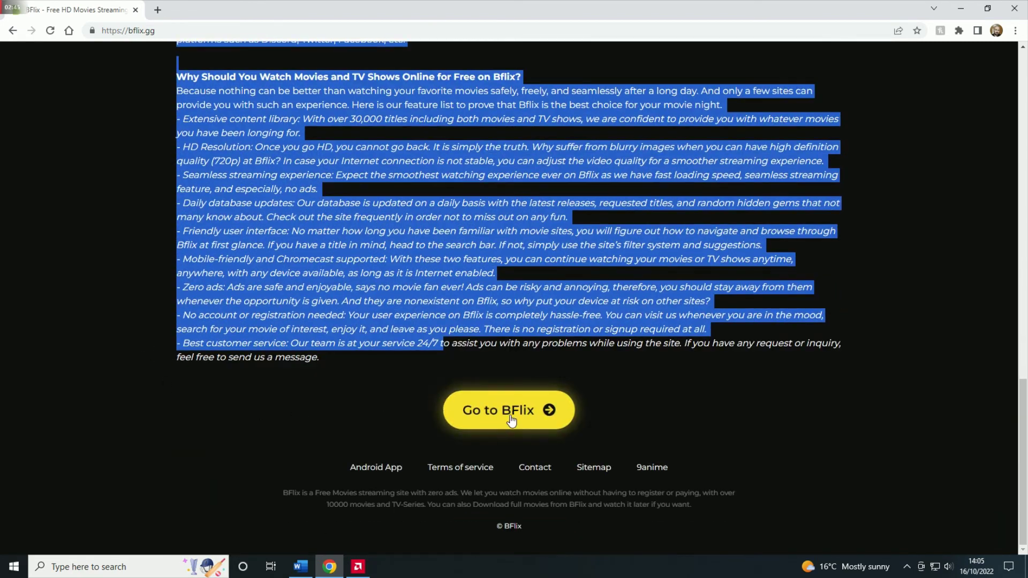
Continue via Go to BFlix to the full movie homepage and browse down to Latest Movies.
left_click(512, 414)
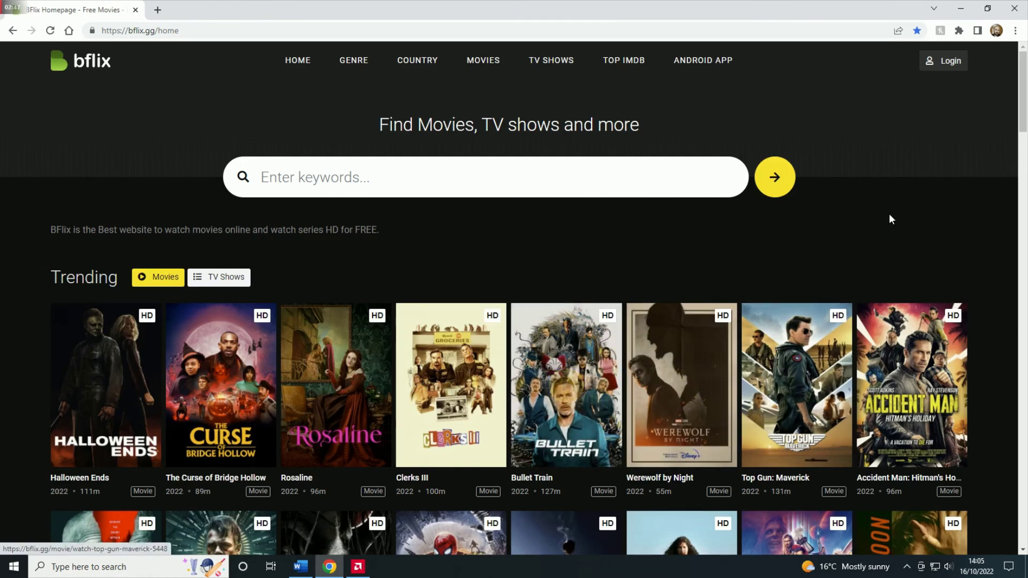
scroll(925, 198, "down", 2)
scroll(976, 175, "down", 1)
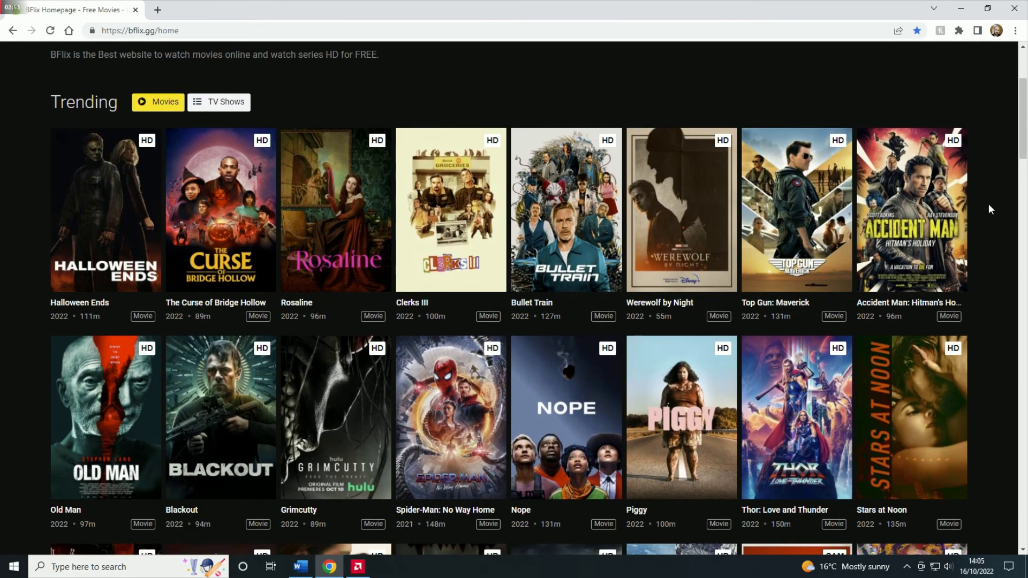
scroll(984, 202, "down", 3)
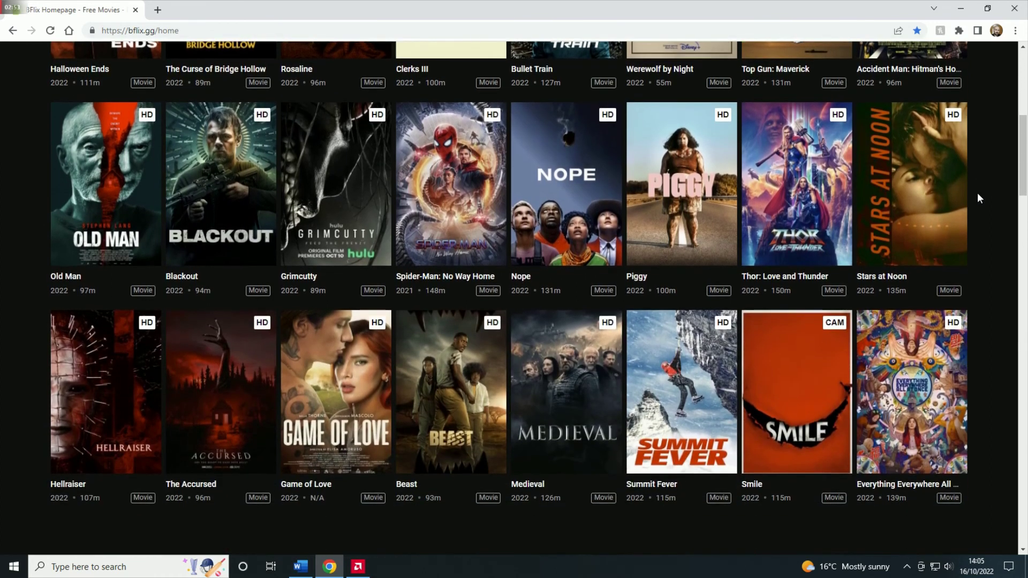
scroll(978, 198, "down", 2)
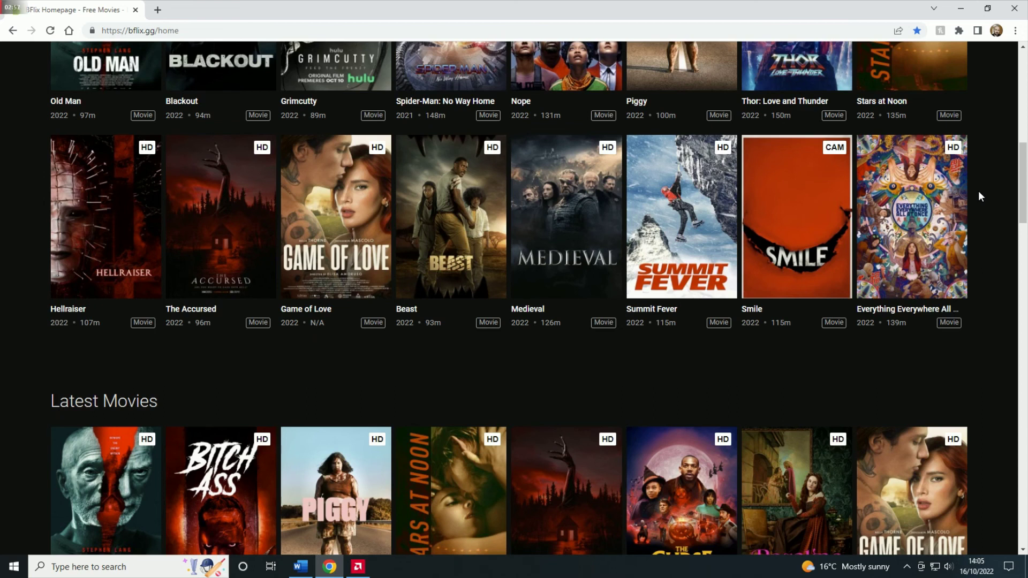
scroll(979, 192, "down", 3)
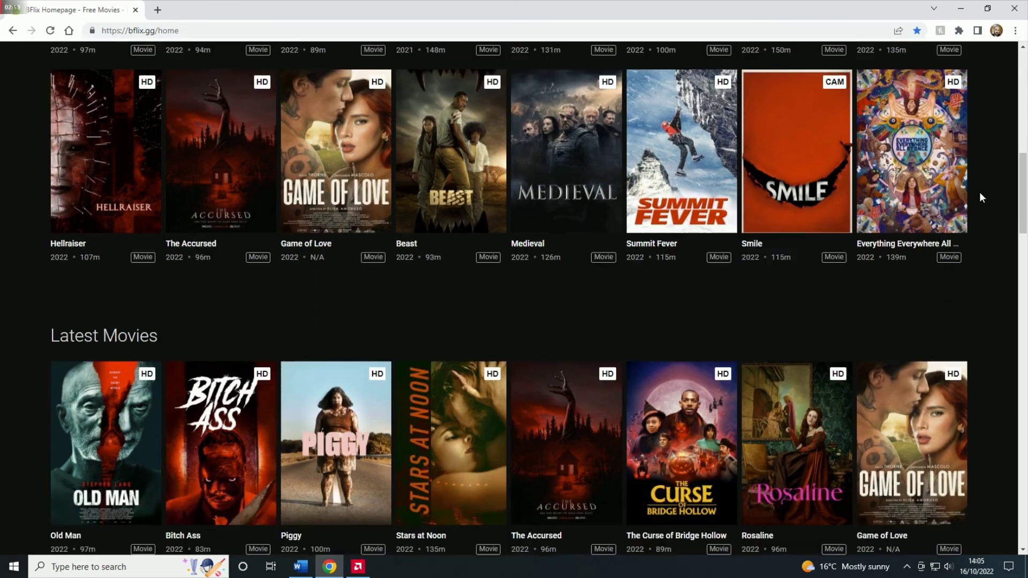